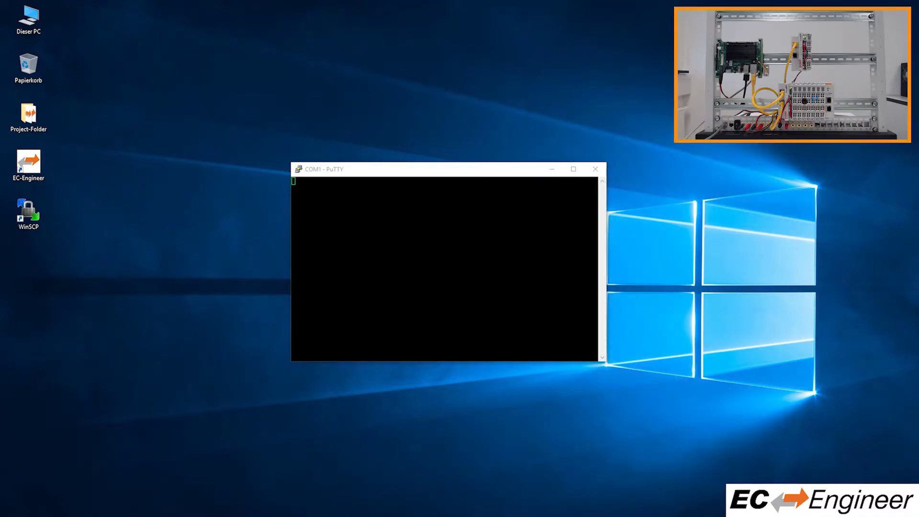
# Step: Run ifconfig on the board and copy its eth1 address 172.17.10.25
pyautogui.click(469, 171)
pyautogui.press('Return')
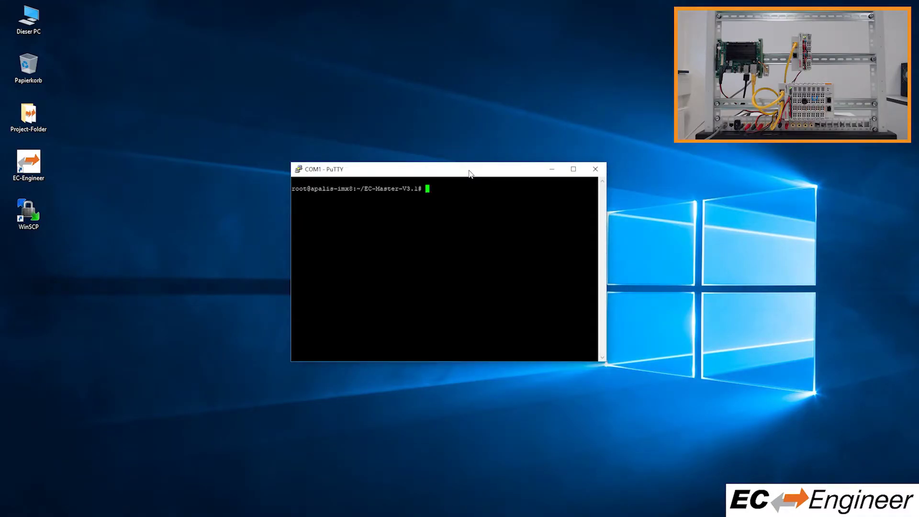
pyautogui.write('ifconfig')
pyautogui.press('Return')
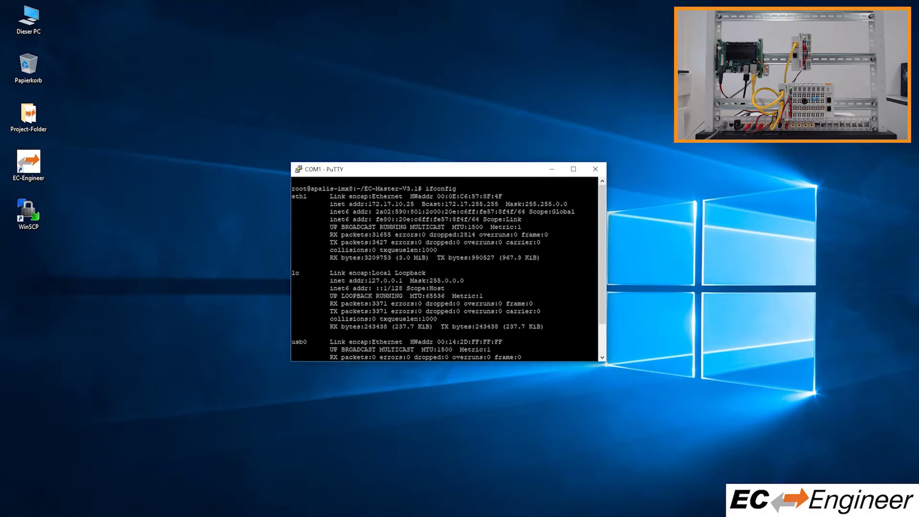
pyautogui.moveTo(414, 204); pyautogui.dragTo(371, 204)
pyautogui.scroll(-2, 444, 268)
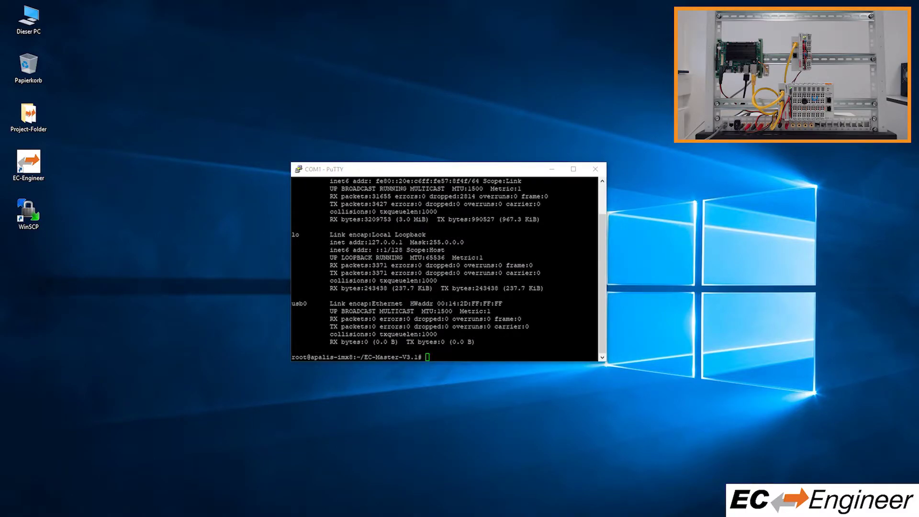
# Step: Start EcMasterDemo with -sp so it finds 11 slaves, and launch EC-Engineer
pyautogui.click(444, 176)
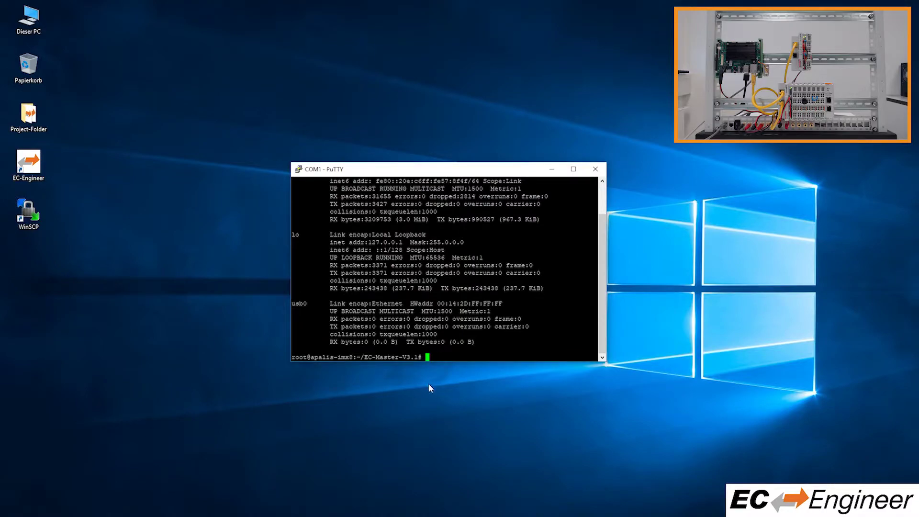
pyautogui.write('./EcMasterDemo -fslfec 1 1 custom imx8 osdriver nopinmuxing -t 0 -sp')
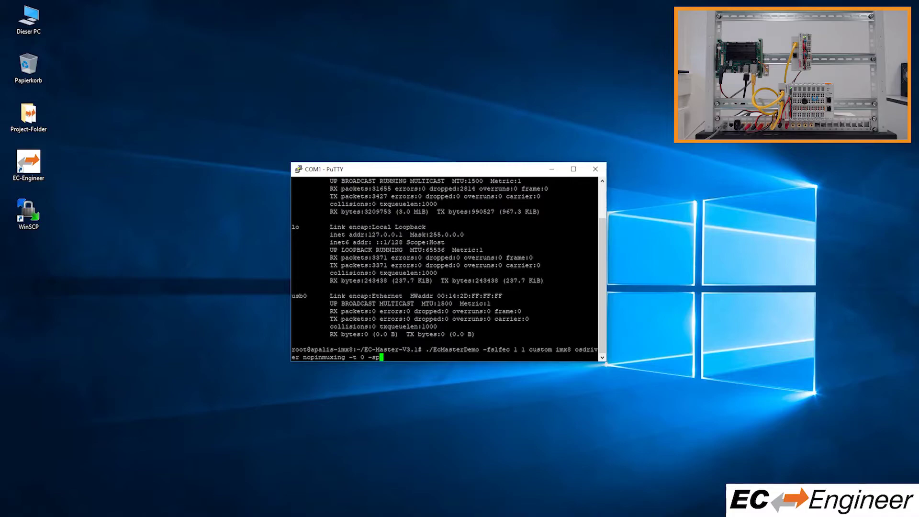
pyautogui.press('Return')
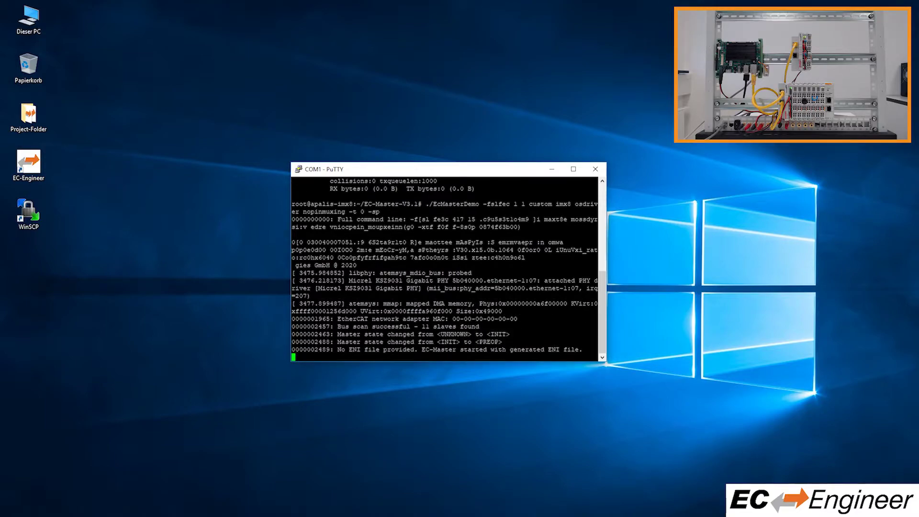
pyautogui.doubleClick(32, 167)
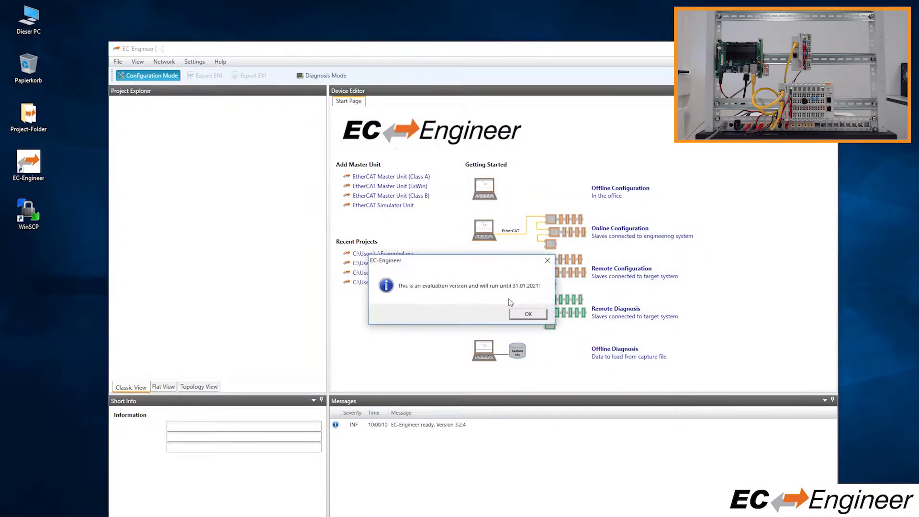
# Step: Start a remote configuration with a Class-A master at IP 172.17.10.25
pyautogui.click(527, 313)
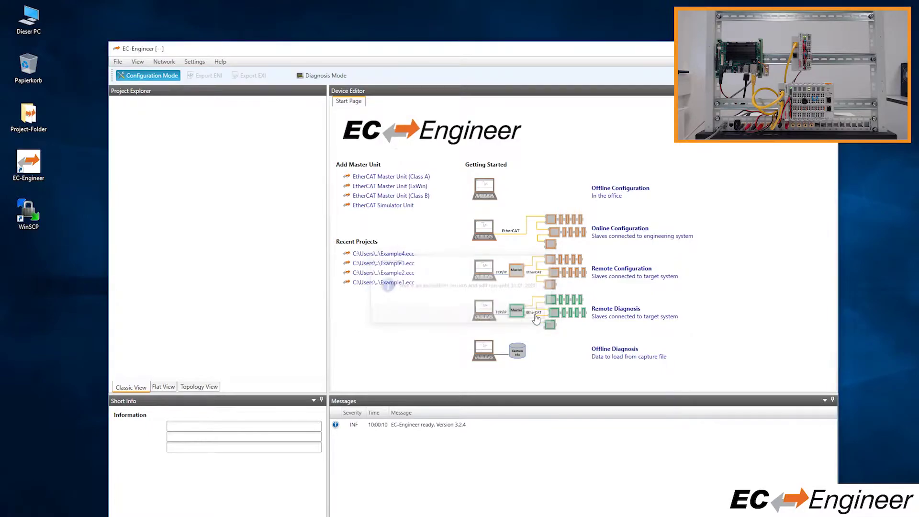
pyautogui.click(559, 272)
pyautogui.click(482, 314)
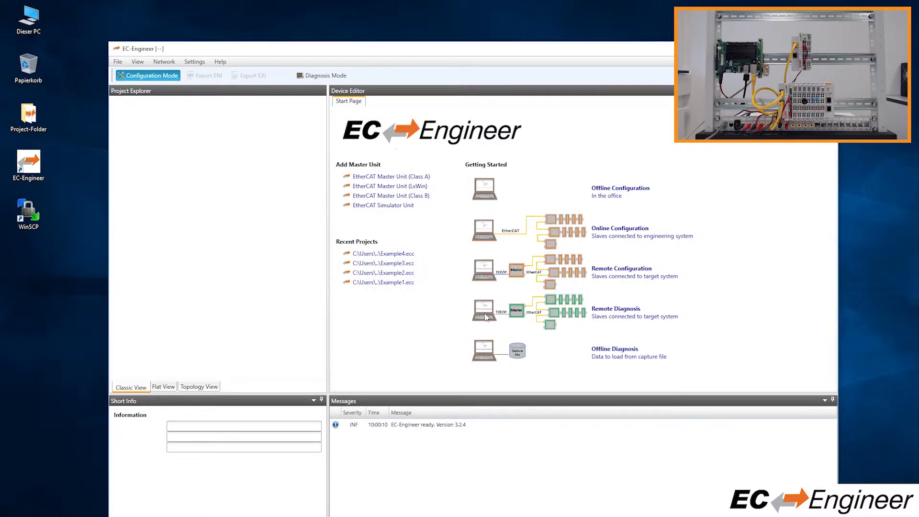
pyautogui.click(443, 259)
pyautogui.write('172 . ')
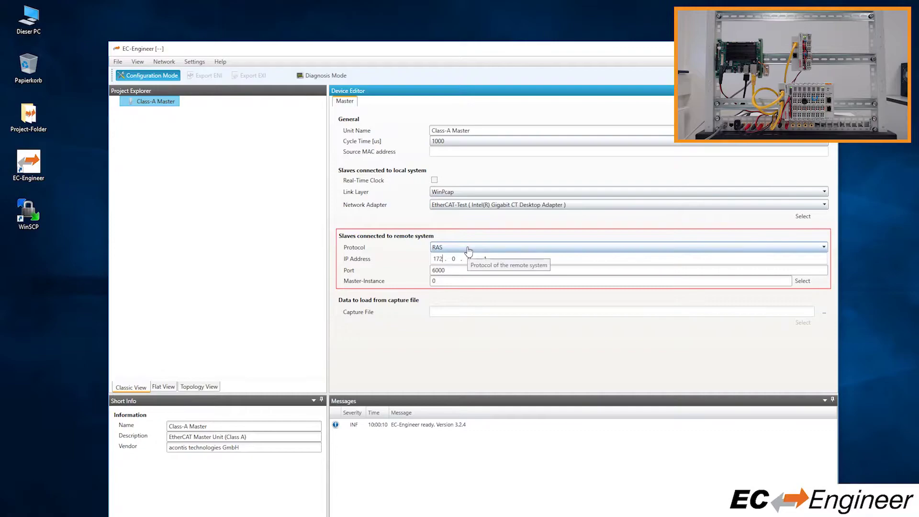
pyautogui.write('17 . 10 . 25')
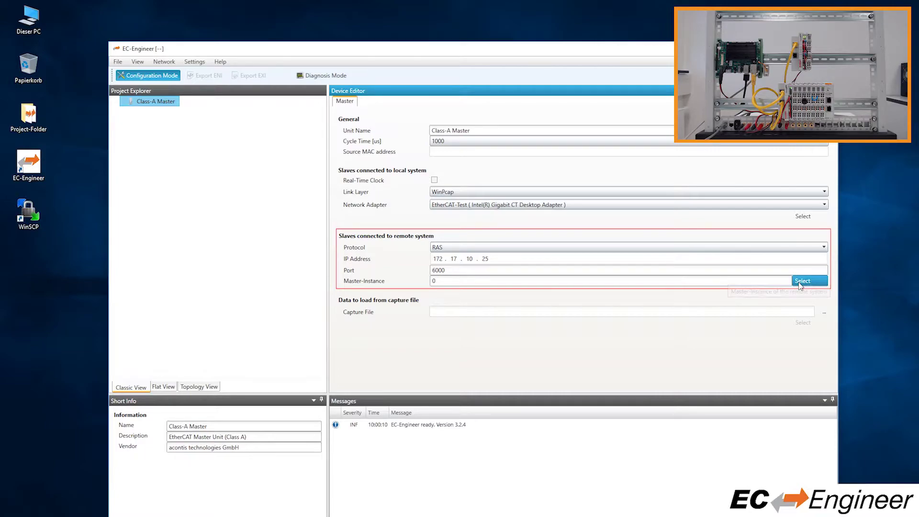
# Step: Scan the remote bus and expand the tree to show Slave_1001 through Slave_1011
pyautogui.click(800, 283)
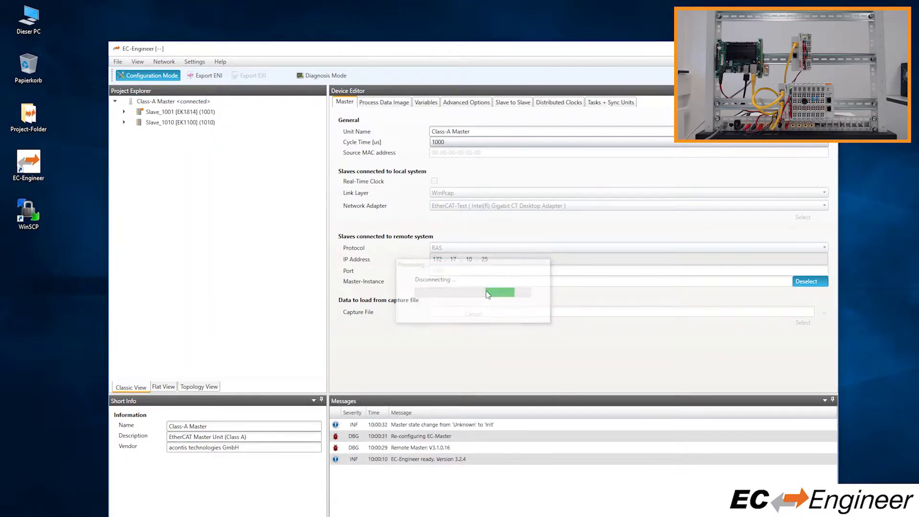
pyautogui.click(124, 112)
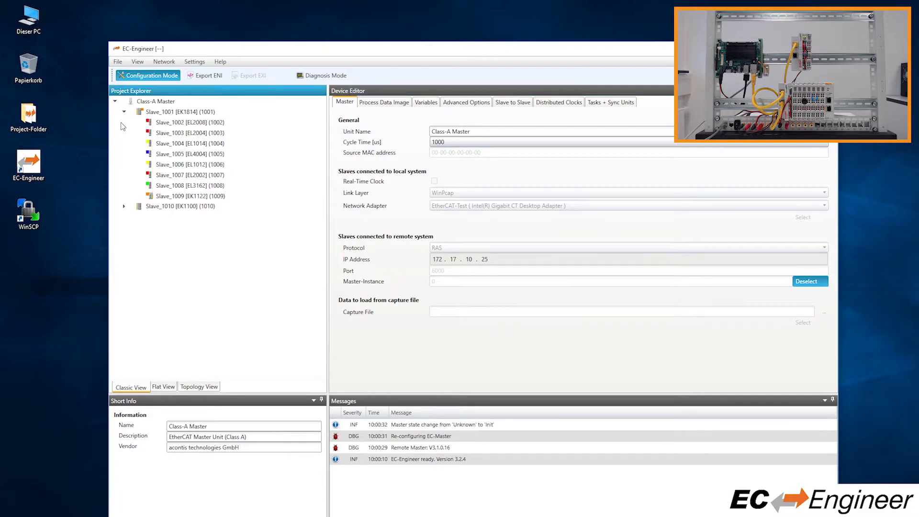
pyautogui.click(124, 206)
# Step: Save the project as Example5.ecc
pyautogui.click(118, 63)
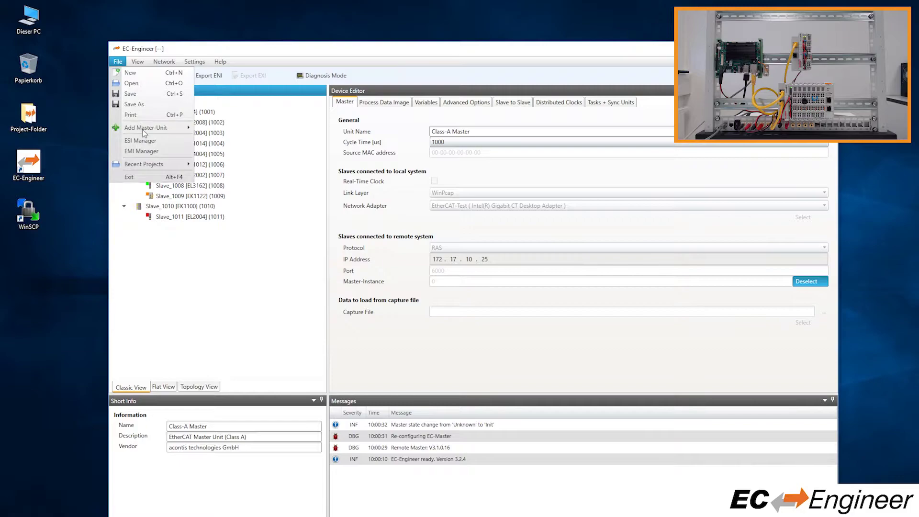
pyautogui.click(148, 105)
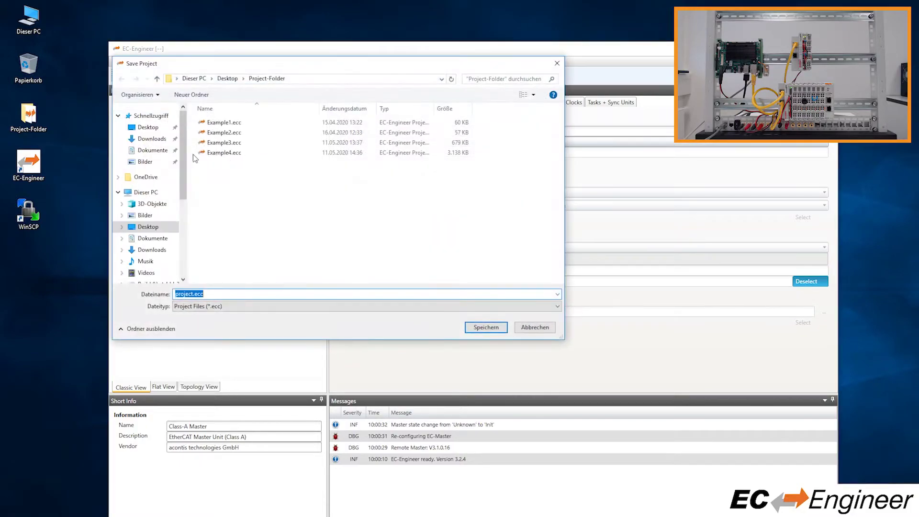
pyautogui.moveTo(193, 294); pyautogui.dragTo(170, 293)
pyautogui.write('Example5')
pyautogui.click(482, 327)
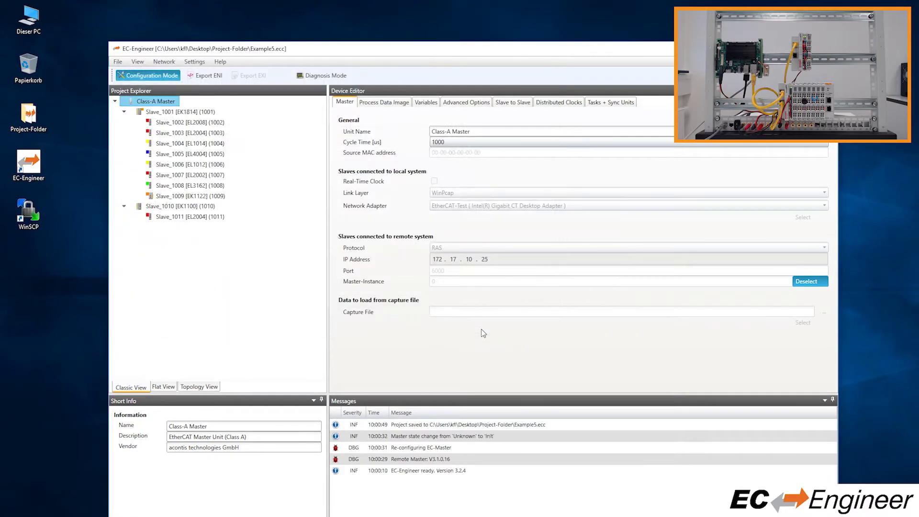
# Step: Export the ENI file Example5.xml to Project-Folder and launch WinSCP
pyautogui.click(204, 76)
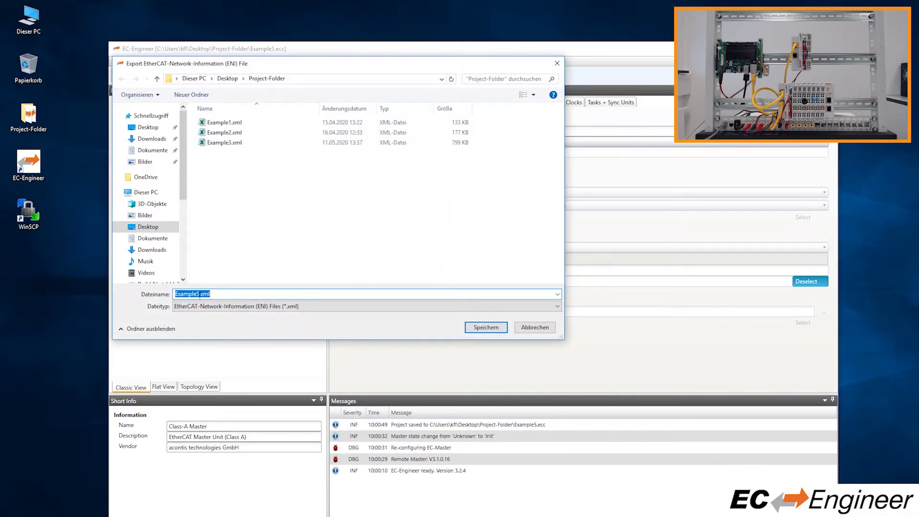
pyautogui.click(486, 327)
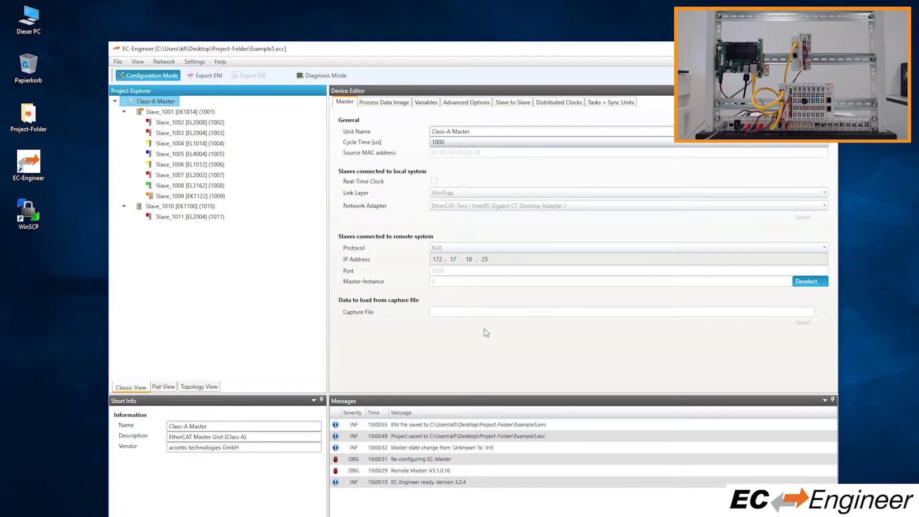
pyautogui.doubleClick(34, 221)
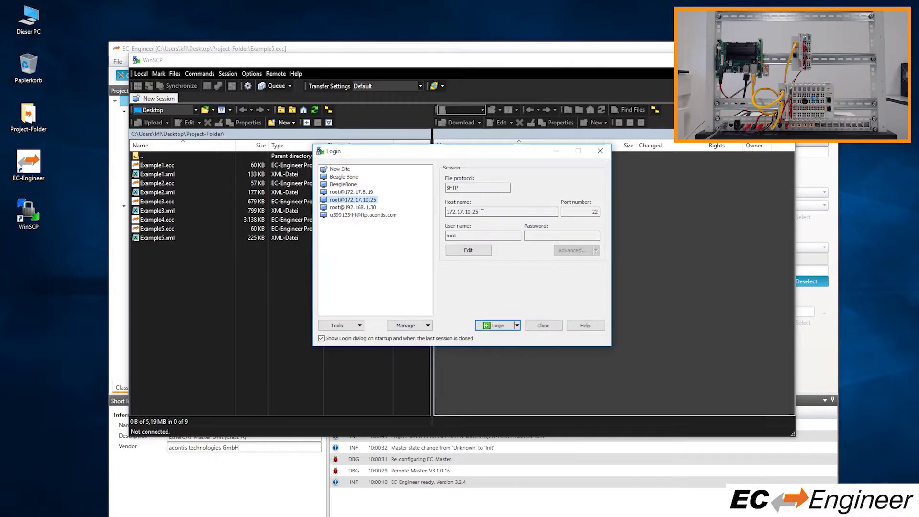
# Step: Log in to 172.17.10.25, upload Example5.xml to /home/root/EC-Master-V3.1, then close WinSCP
pyautogui.click(497, 326)
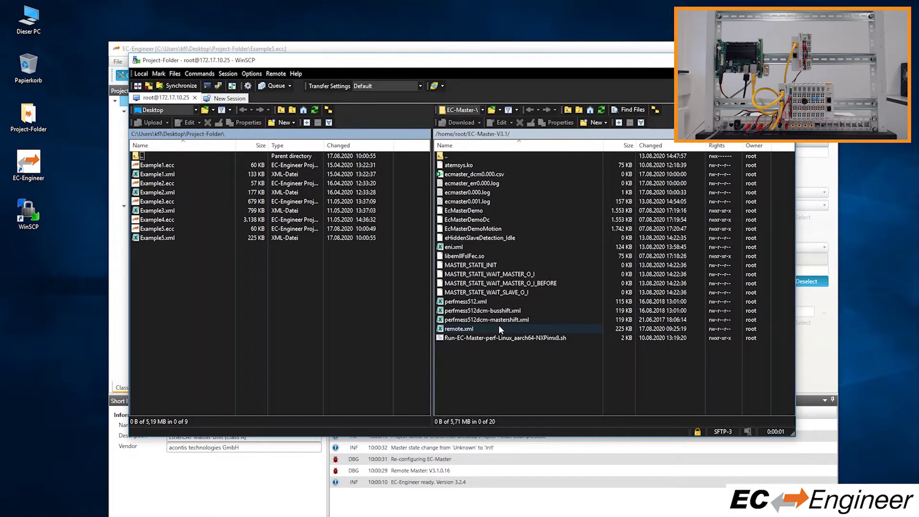
pyautogui.click(153, 238)
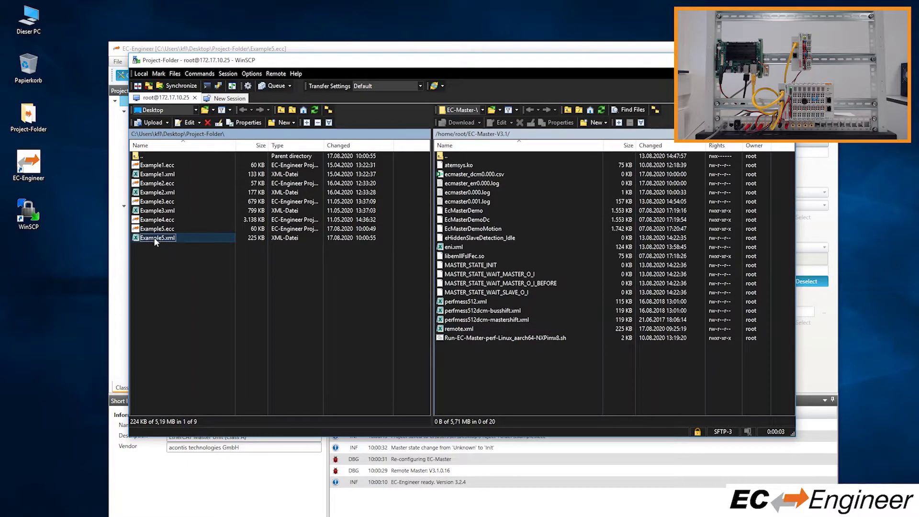
pyautogui.moveTo(153, 237); pyautogui.dragTo(481, 367)
pyautogui.click(470, 259)
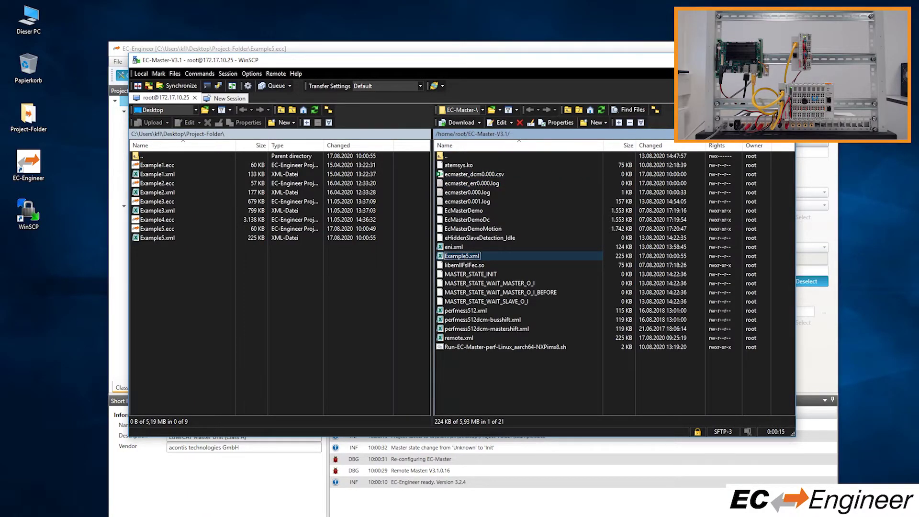
pyautogui.click(785, 60)
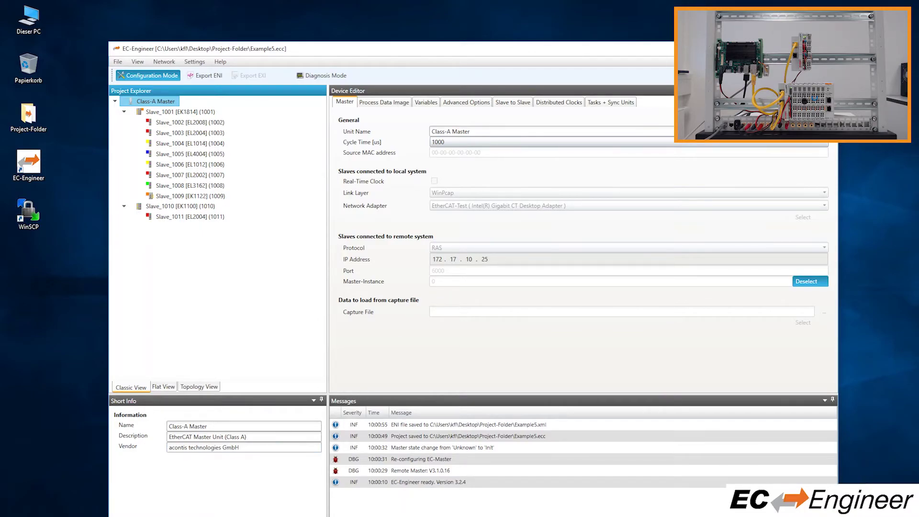
# Step: Stop EcMasterDemo and restart it with -f Example5.xml so the master reaches OP
pyautogui.hotkey('alt', 'Tab')
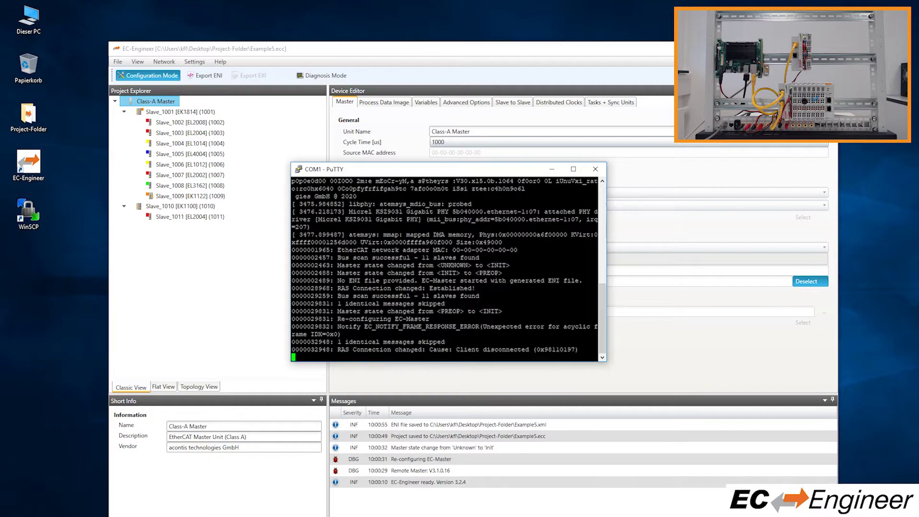
pyautogui.hotkey('ctrl', 'c')
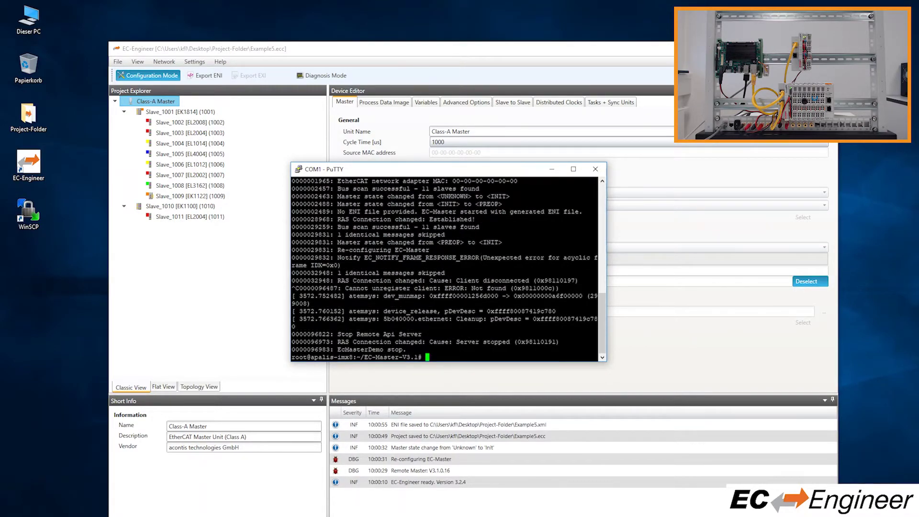
pyautogui.hotkey('alt', 'Tab')
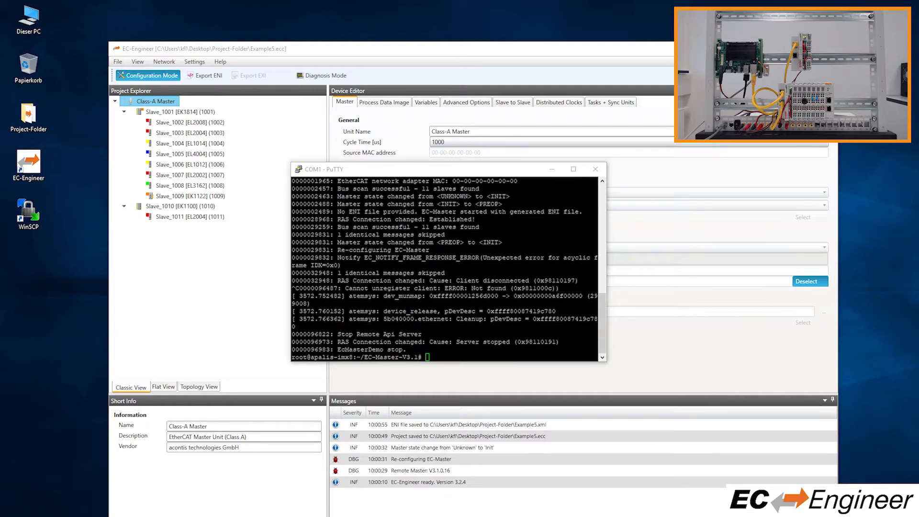
pyautogui.hotkey('alt', 'Tab')
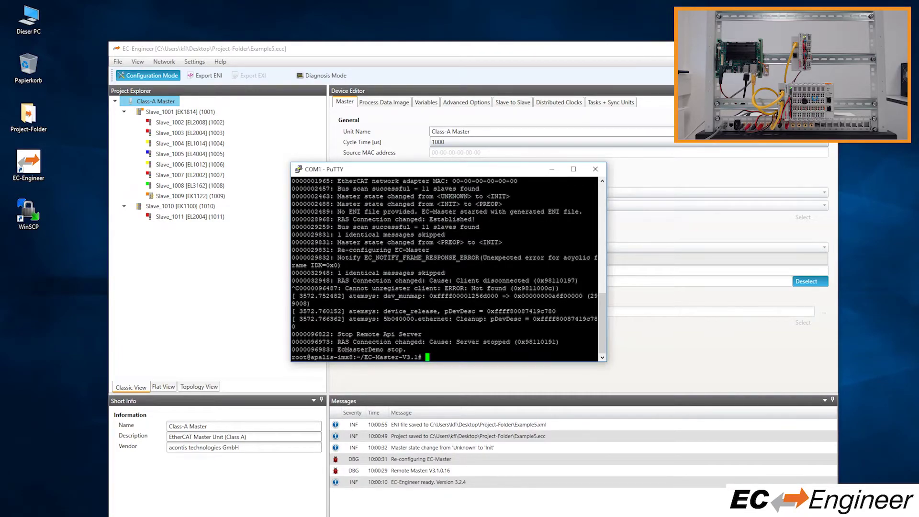
pyautogui.press('shift+Insert')
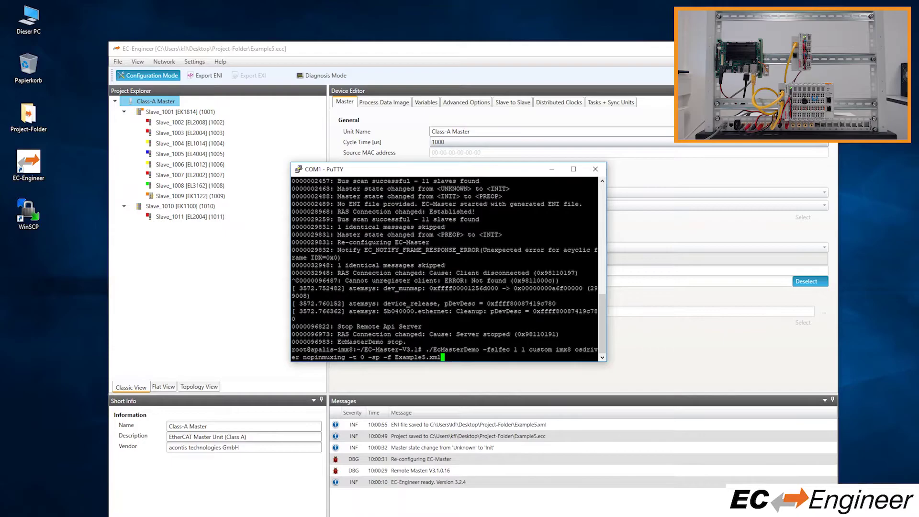
pyautogui.press('Return')
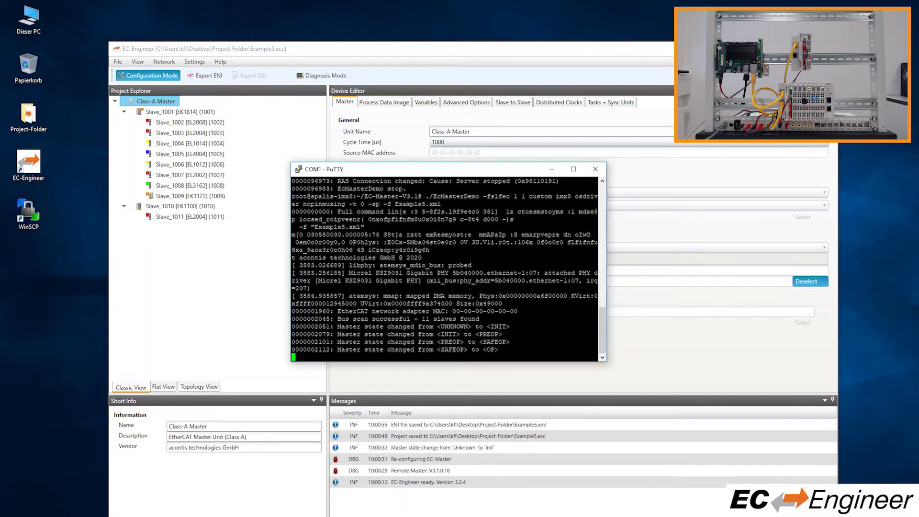
# Step: Connect in Diagnosis Mode and expand Slave_1001 and Slave_1010, selecting Slave_1011 [EL2004]
pyautogui.click(308, 53)
pyautogui.click(323, 76)
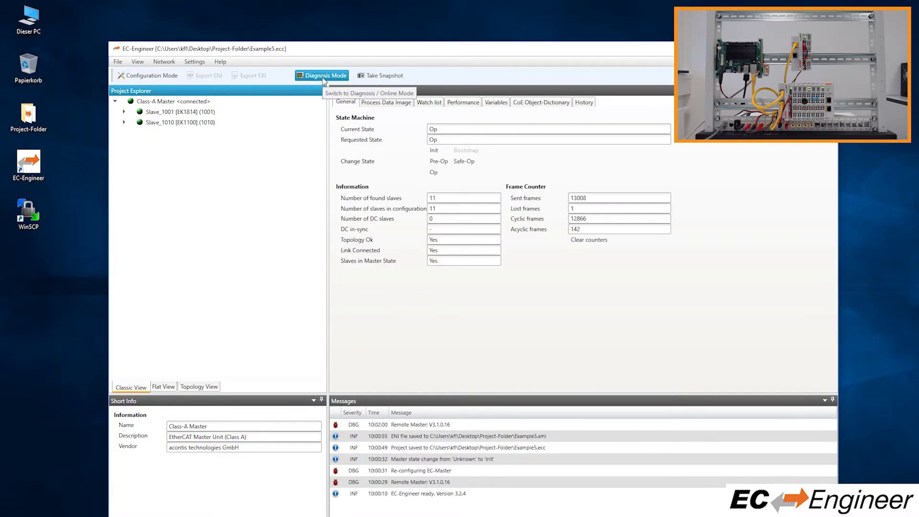
pyautogui.click(123, 112)
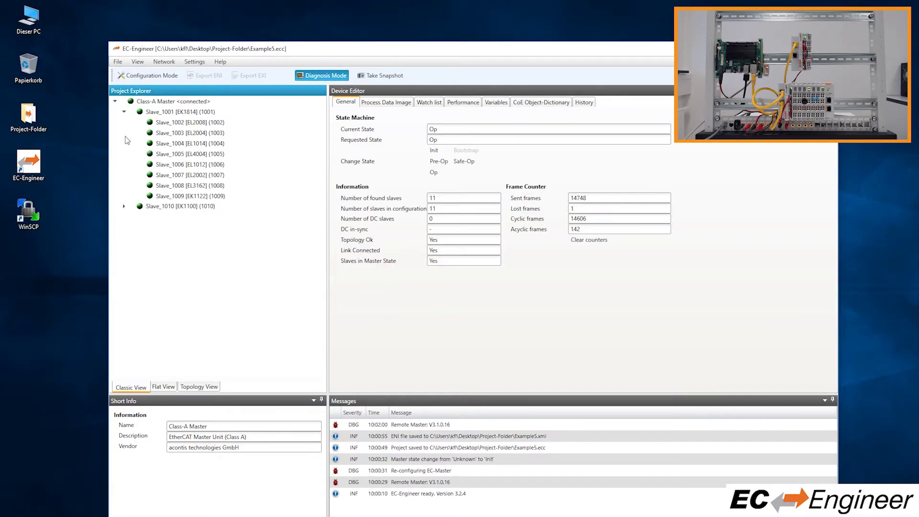
pyautogui.click(124, 206)
pyautogui.click(161, 217)
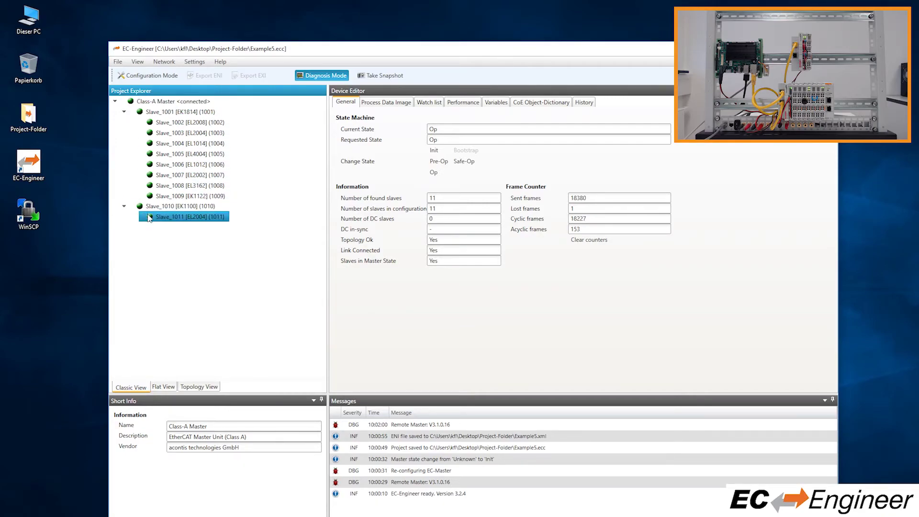
# Step: Show the Topology View, widened to fit slave 1009, and select slave 1002
pyautogui.click(205, 387)
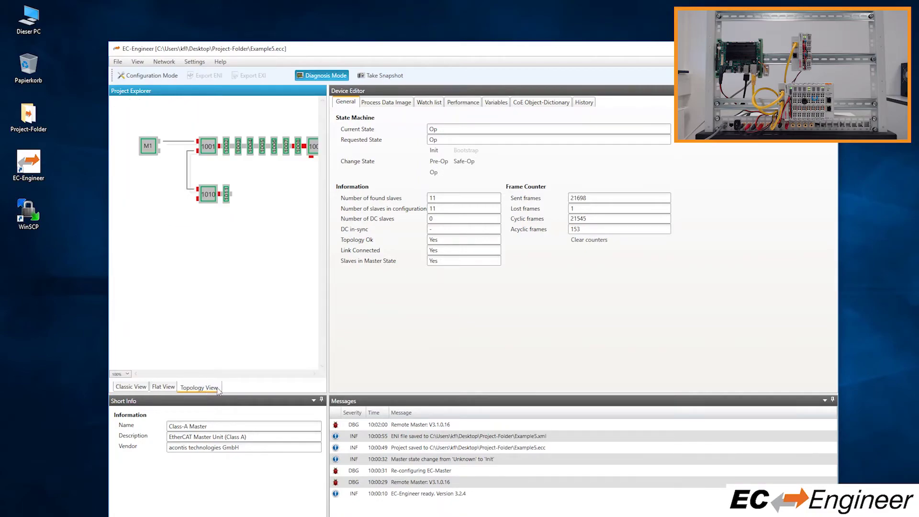
pyautogui.moveTo(327, 344); pyautogui.dragTo(376, 346)
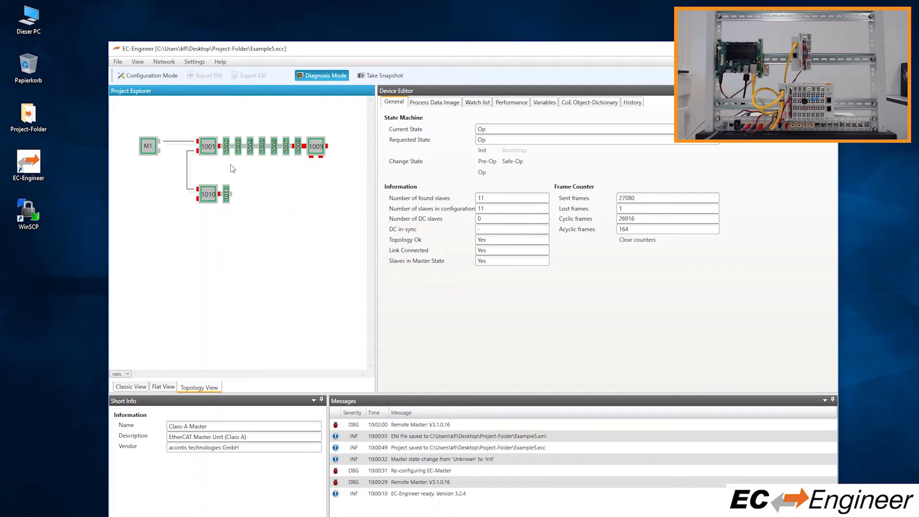
pyautogui.click(226, 150)
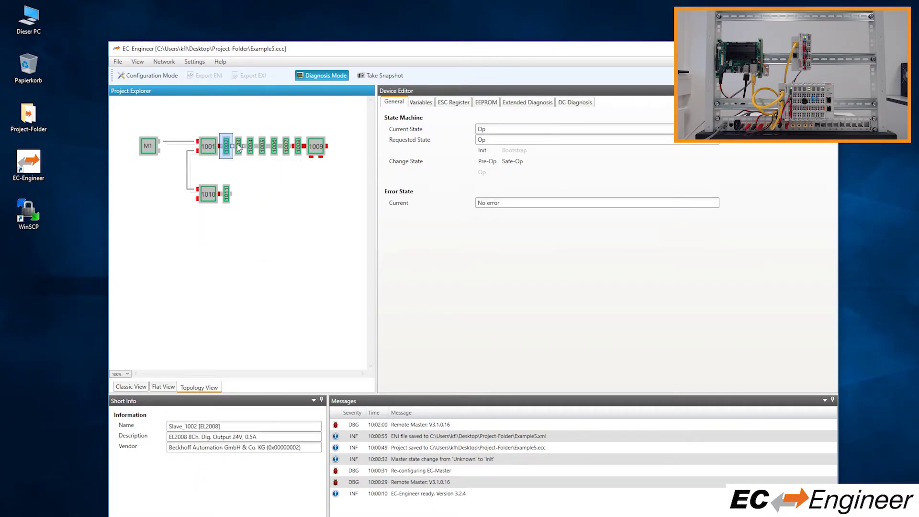
# Step: Force Slave_1002's Channel 1.Output variable to True
pyautogui.click(423, 104)
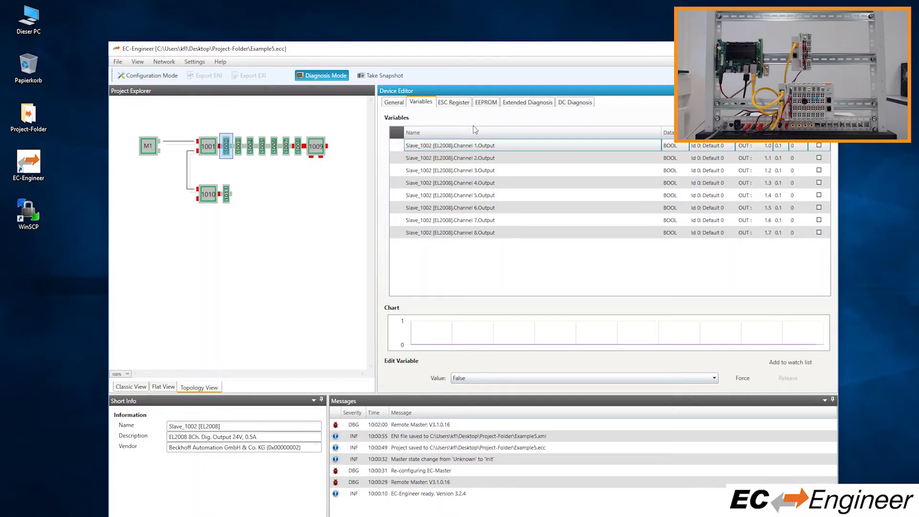
pyautogui.click(505, 145)
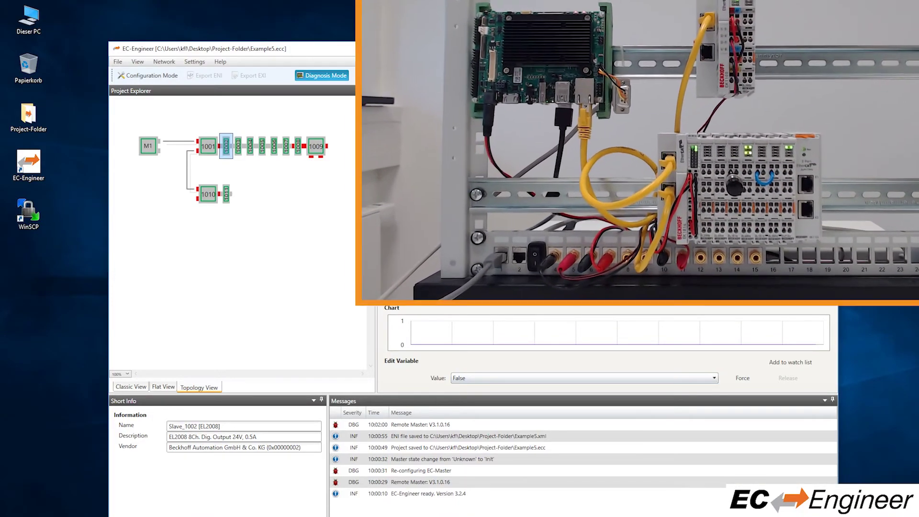
pyautogui.click(529, 379)
pyautogui.click(601, 401)
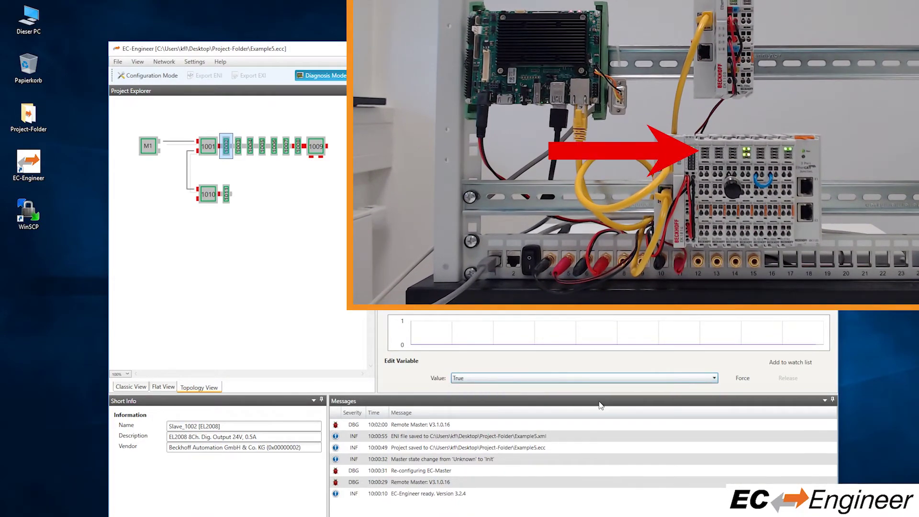
pyautogui.click(743, 378)
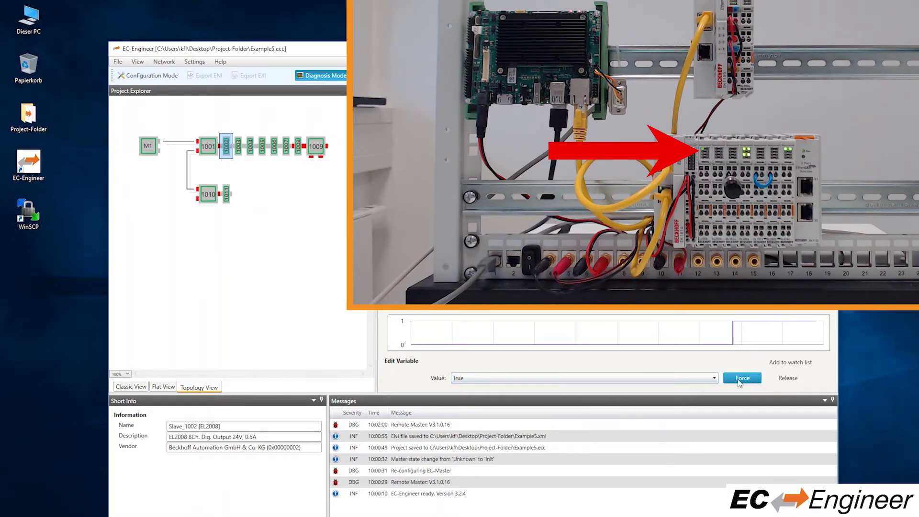
# Step: Force Channel 1.Output back to False
pyautogui.click(704, 378)
pyautogui.click(686, 399)
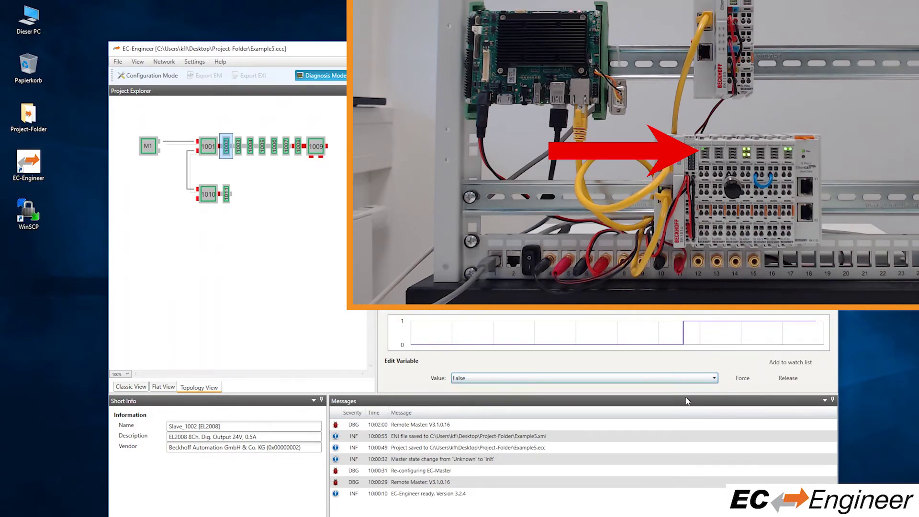
pyautogui.click(743, 378)
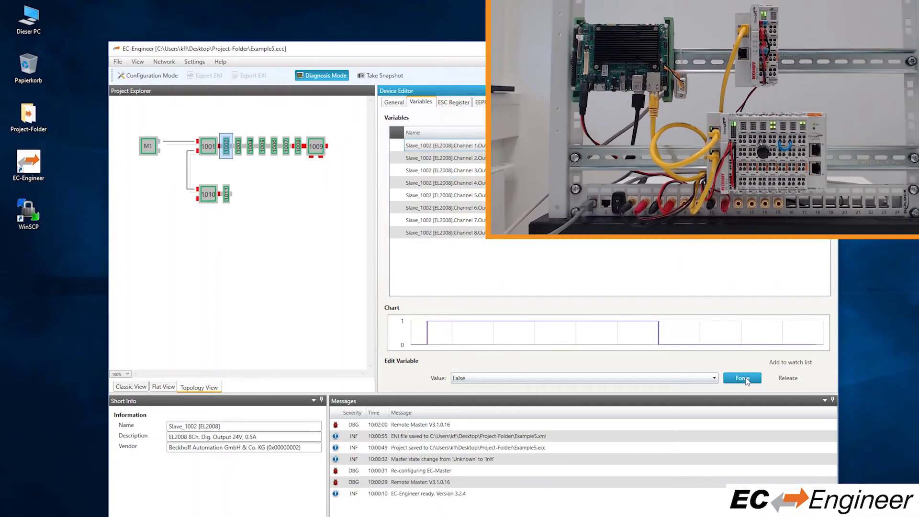
# Step: Select slave 1004 [EL1014] in the topology and chart its Channel 1.Input variable
pyautogui.click(251, 147)
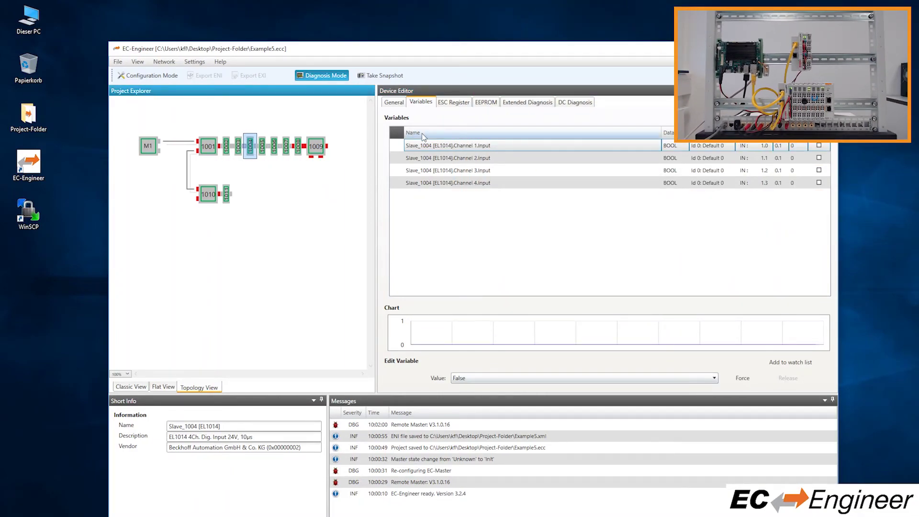
pyautogui.click(486, 146)
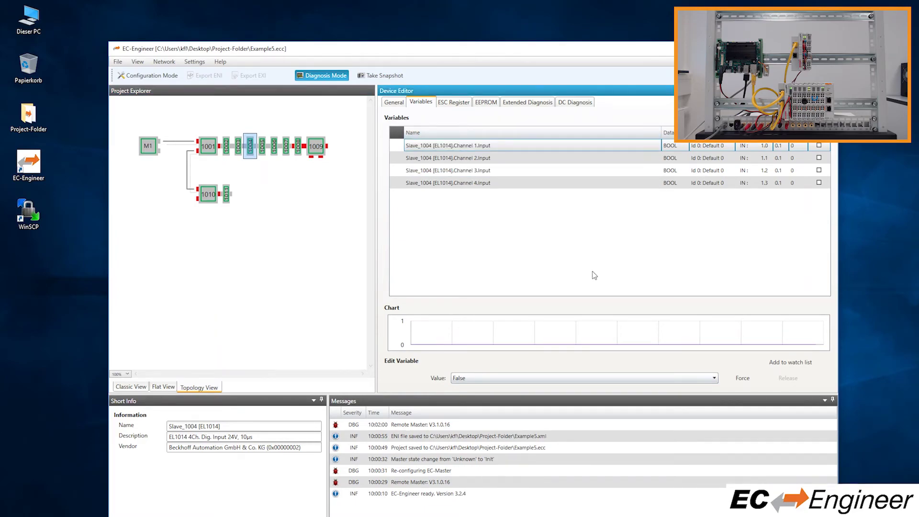